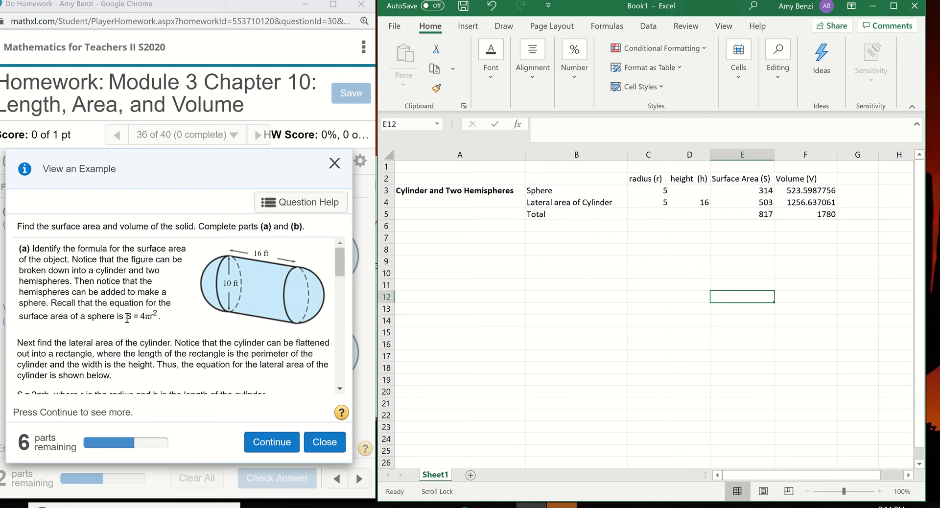
# Review the surface area formulas for the sphere and the cylinder's lateral area in part (a) of the worked example
pyautogui.moveTo(125, 316); pyautogui.dragTo(166, 319)
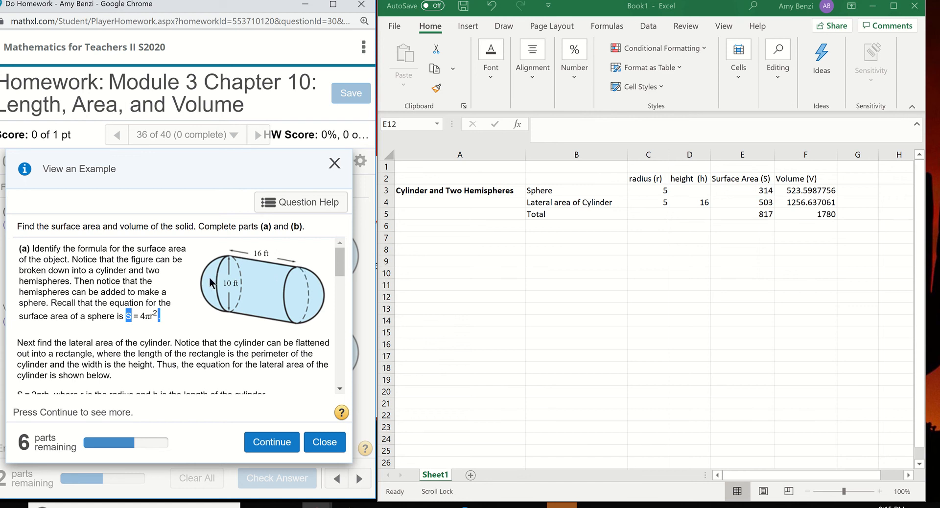
pyautogui.moveTo(339, 269); pyautogui.dragTo(339, 282)
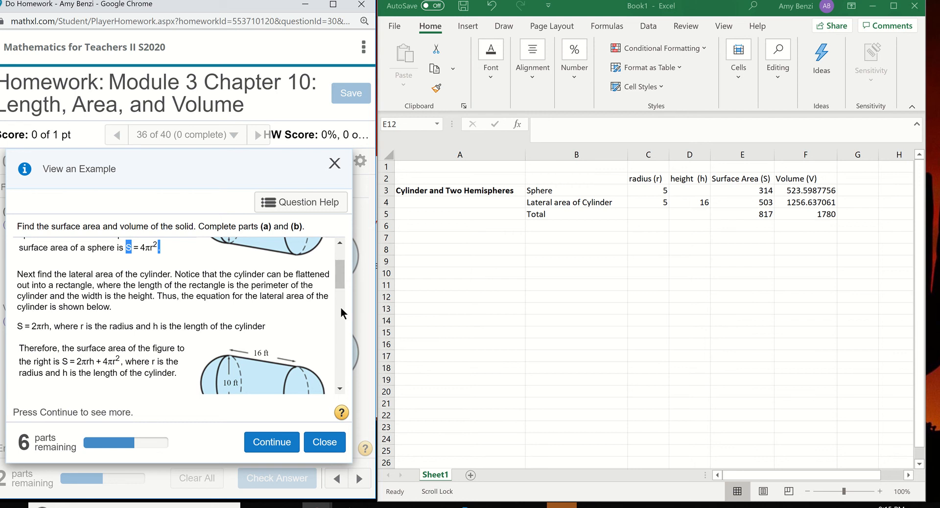
pyautogui.scroll(-1, 209, 336)
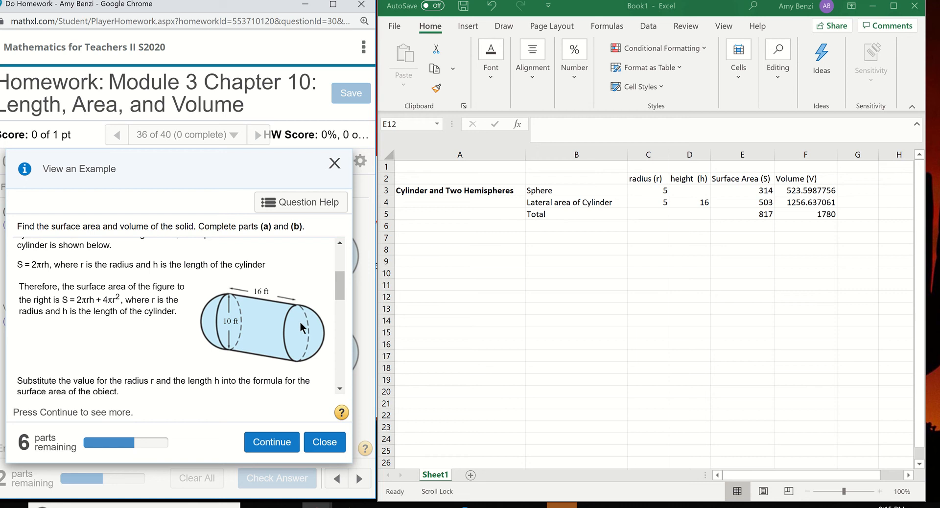
pyautogui.moveTo(339, 287); pyautogui.dragTo(339, 265)
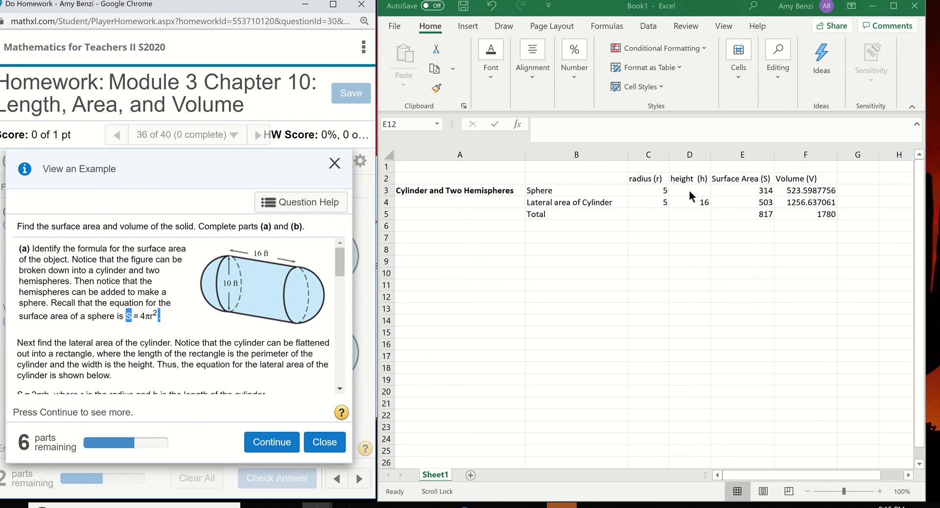
# Shade the heading cells C2:F2, from radius (r) to Volume (V), with a light blue fill
pyautogui.click(748, 190)
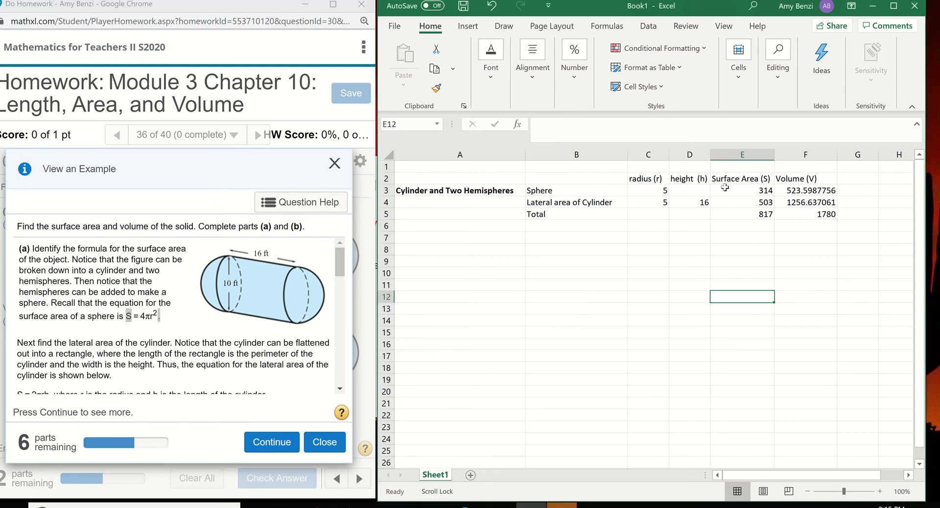
pyautogui.moveTo(653, 179); pyautogui.dragTo(809, 178)
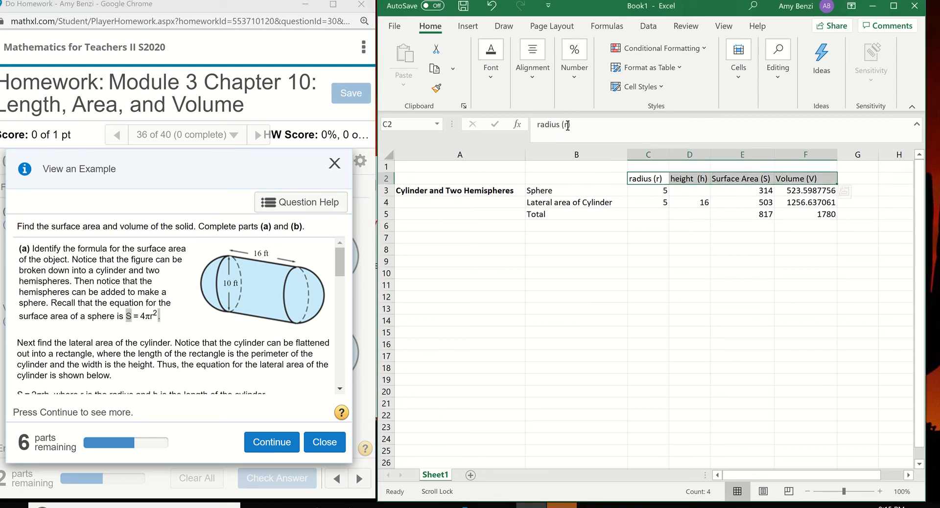
pyautogui.click(489, 76)
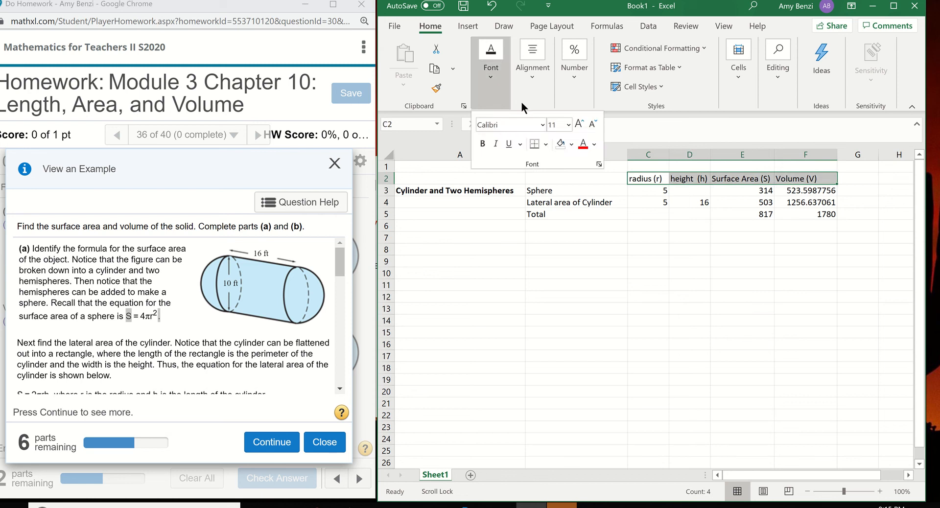
pyautogui.click(569, 144)
pyautogui.click(601, 193)
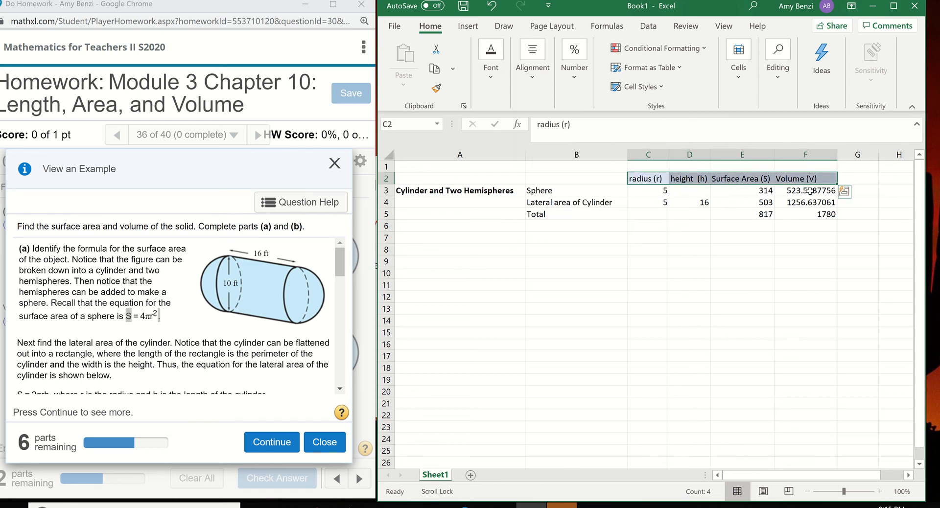
# Apply the same light blue fill to the row labels Sphere, Lateral area of Cylinder and Total in B3:B5
pyautogui.moveTo(558, 191); pyautogui.dragTo(558, 214)
pyautogui.click(491, 74)
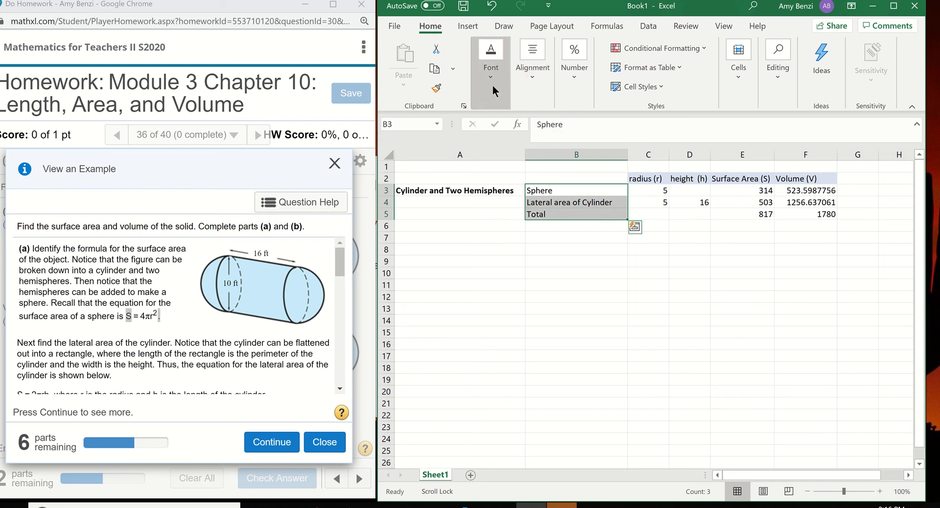
pyautogui.click(560, 141)
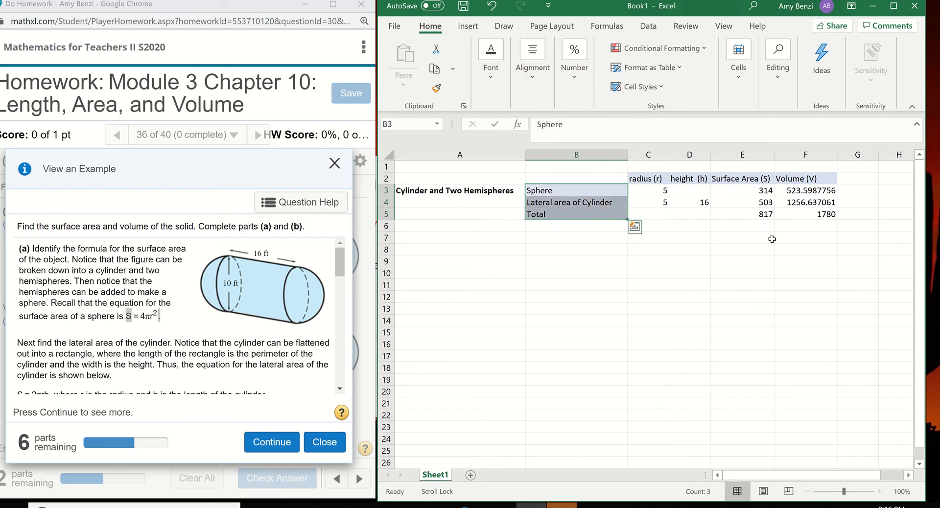
# Inspect the surface area formulas in E3 and E4 and compare them with the formulas in the worked example
pyautogui.doubleClick(751, 191)
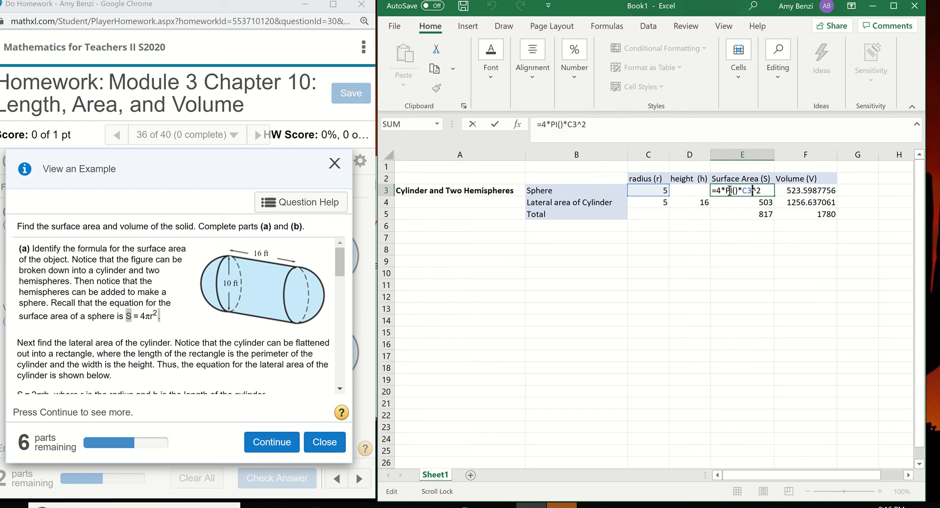
pyautogui.click(652, 192)
pyautogui.press('Return')
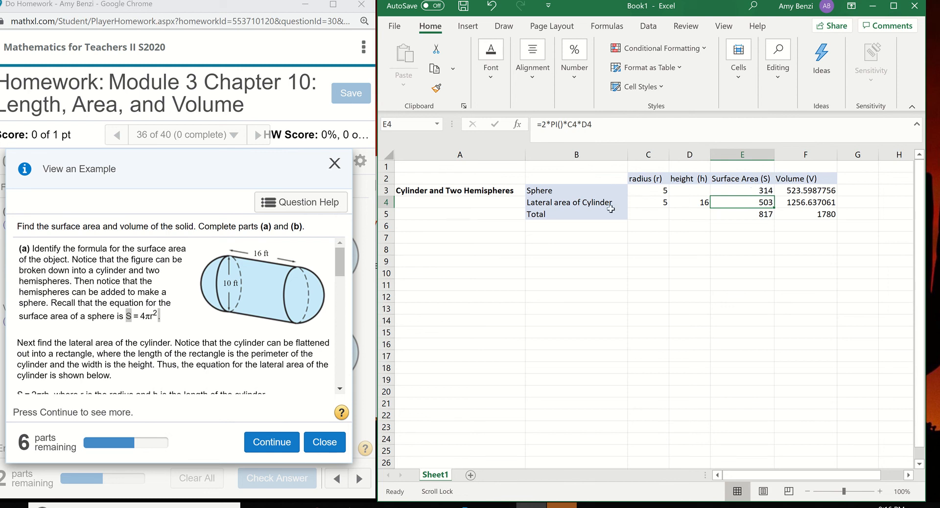
pyautogui.doubleClick(719, 201)
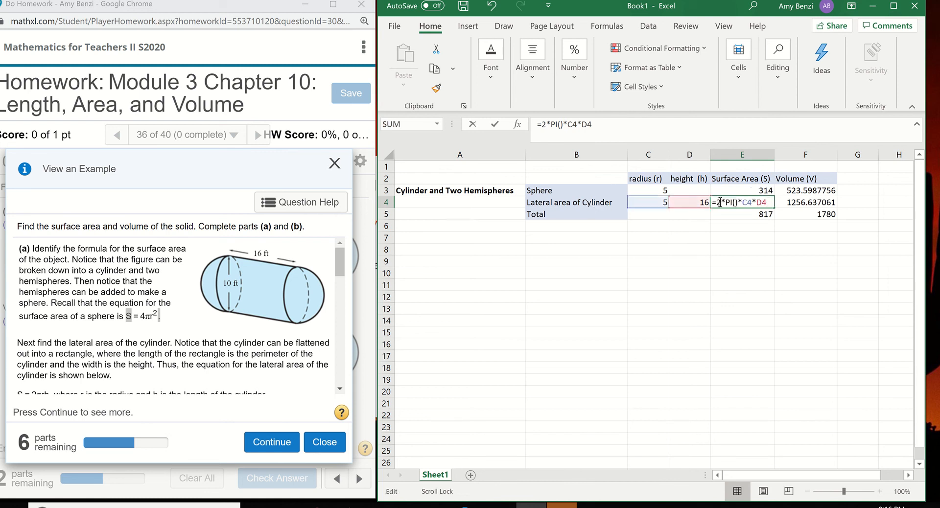
pyautogui.click(201, 315)
pyautogui.scroll(-3, 201, 313)
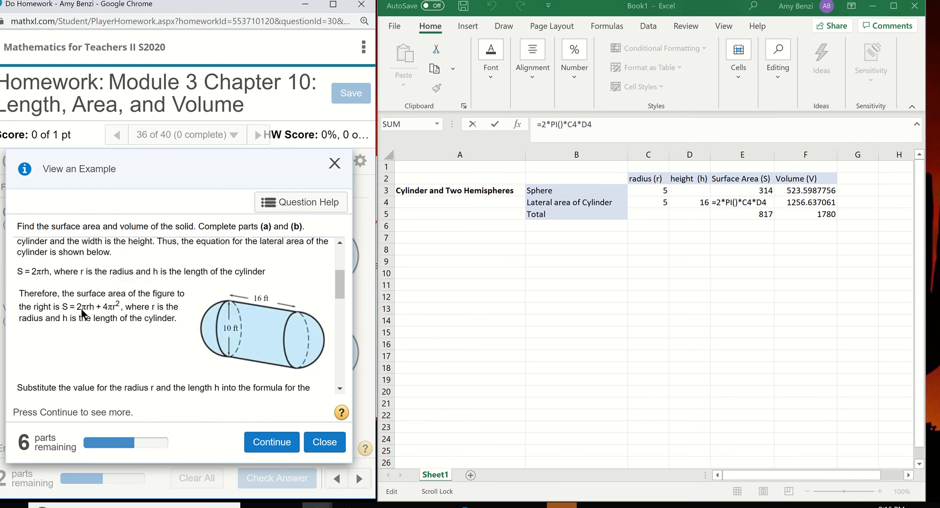
pyautogui.click(723, 203)
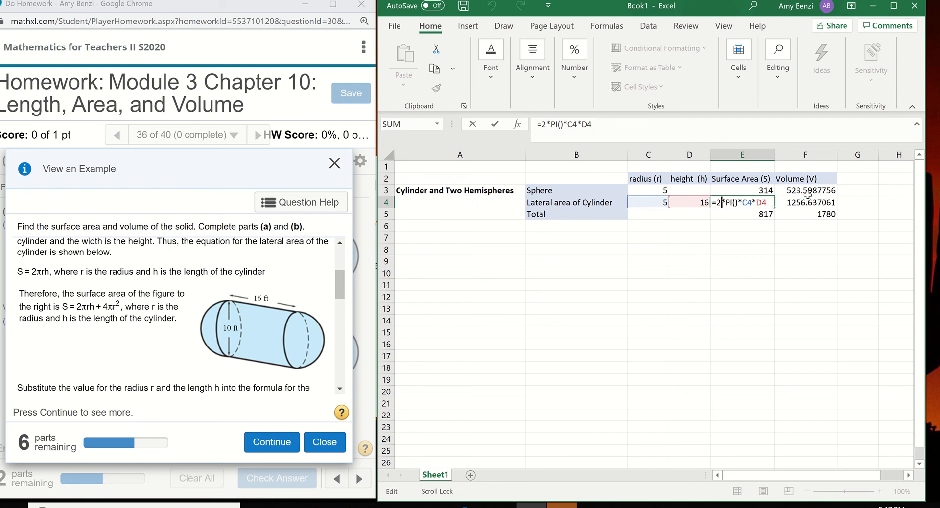
pyautogui.press('Return')
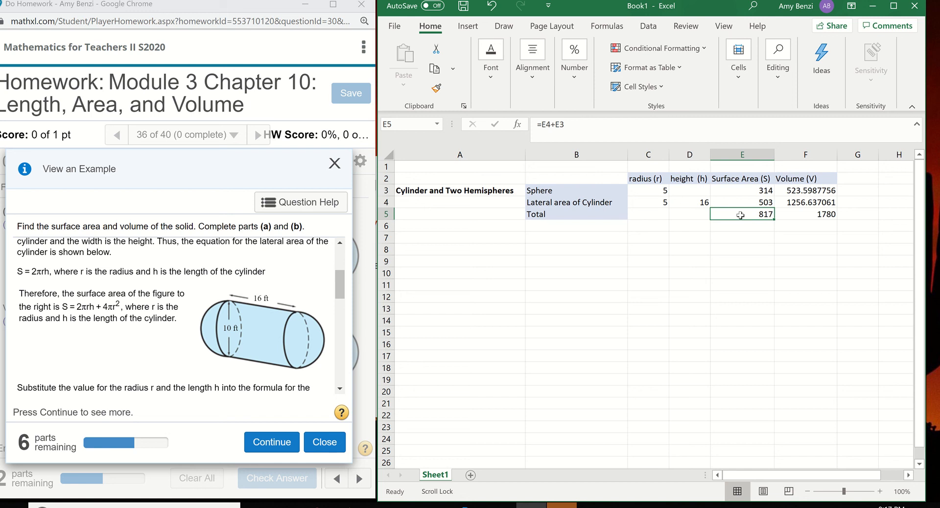
# Highlight the Total row, cells B5:F5, with a yellow fill
pyautogui.moveTo(609, 216); pyautogui.dragTo(796, 216)
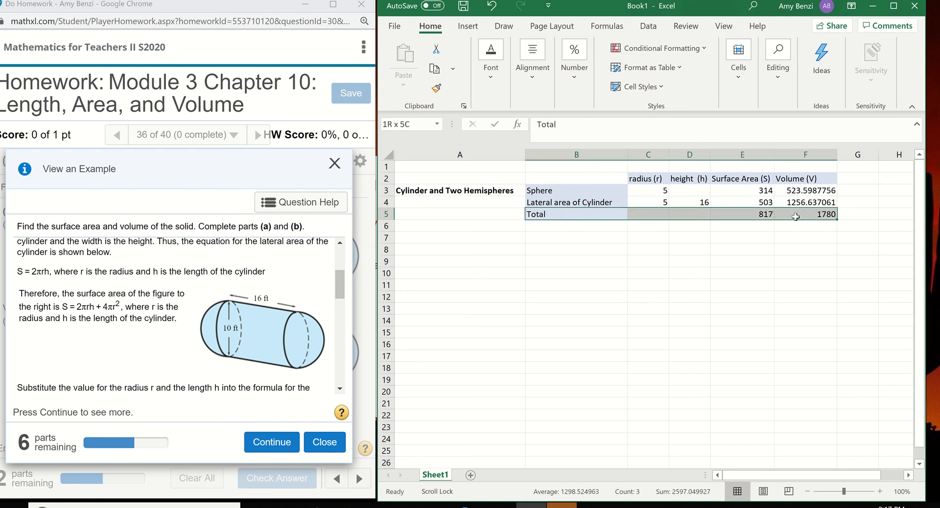
pyautogui.click(489, 78)
pyautogui.click(570, 145)
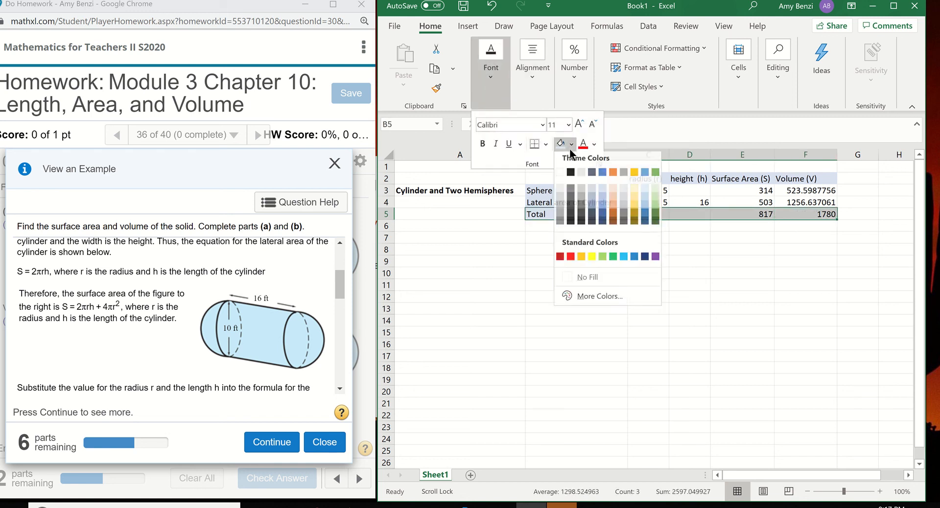
pyautogui.click(590, 261)
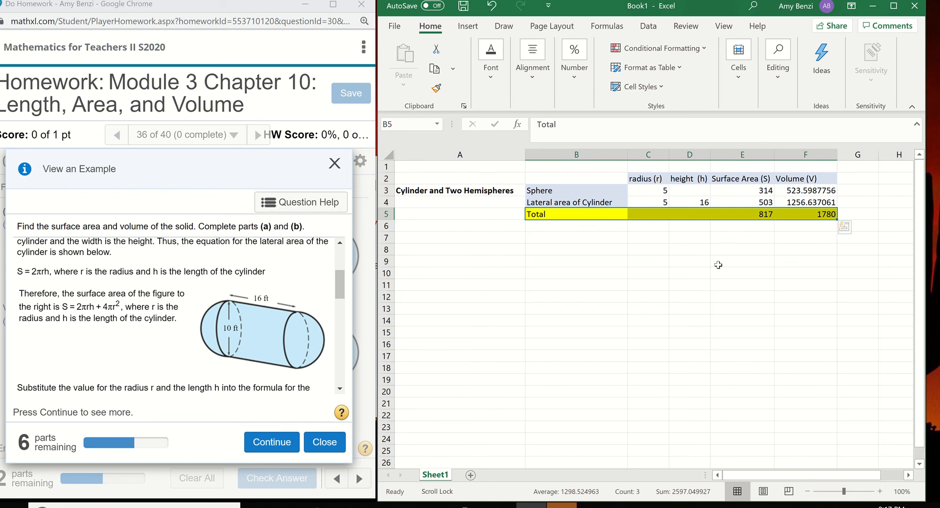
# Check the total surface area formula in E5 against the surface area calculation in the worked example
pyautogui.click(744, 216)
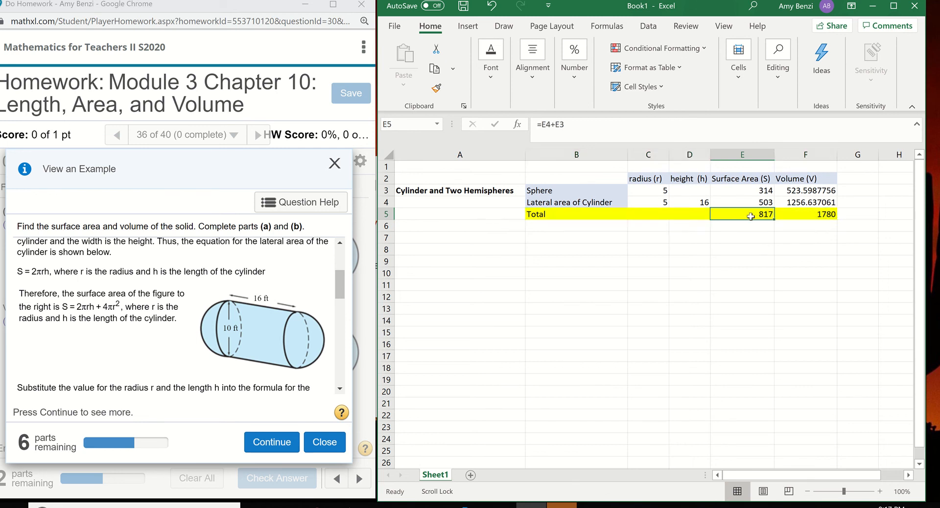
pyautogui.scroll(-5, 172, 327)
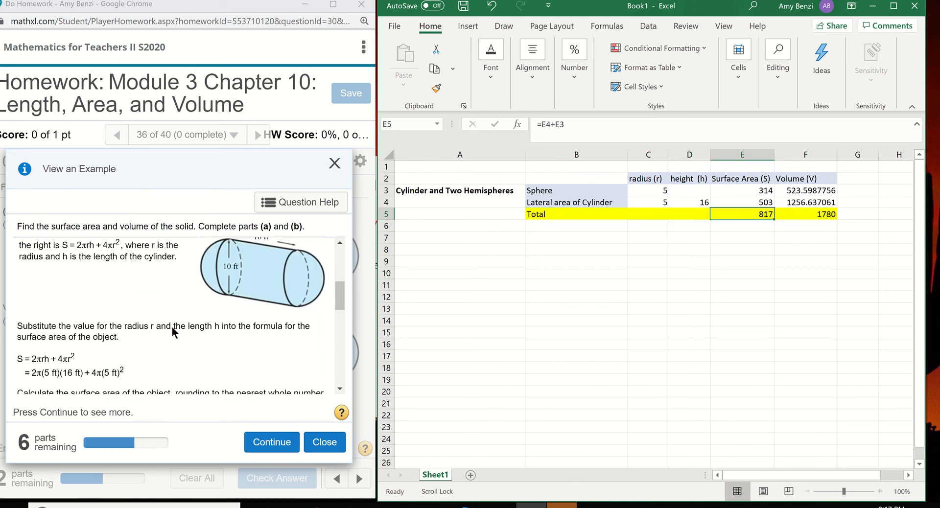
pyautogui.scroll(-3, 172, 327)
pyautogui.scroll(3, 172, 327)
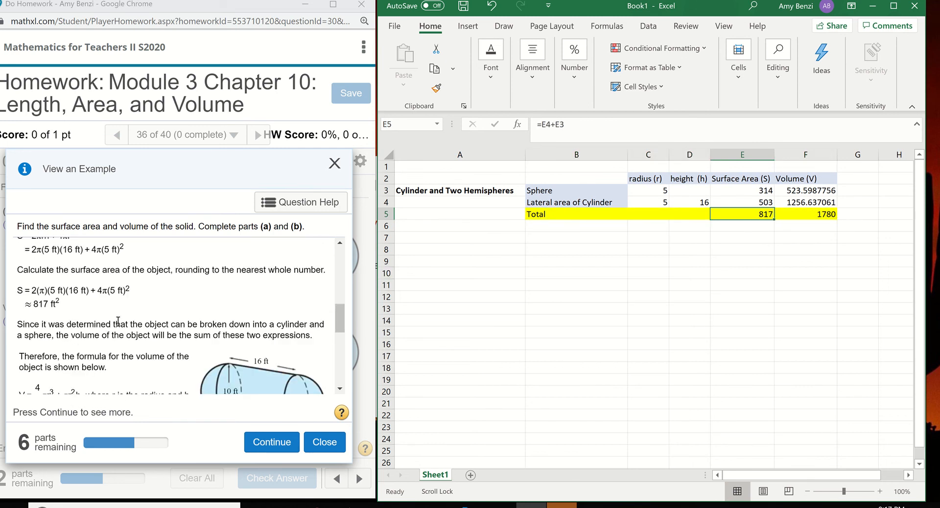
pyautogui.click(81, 310)
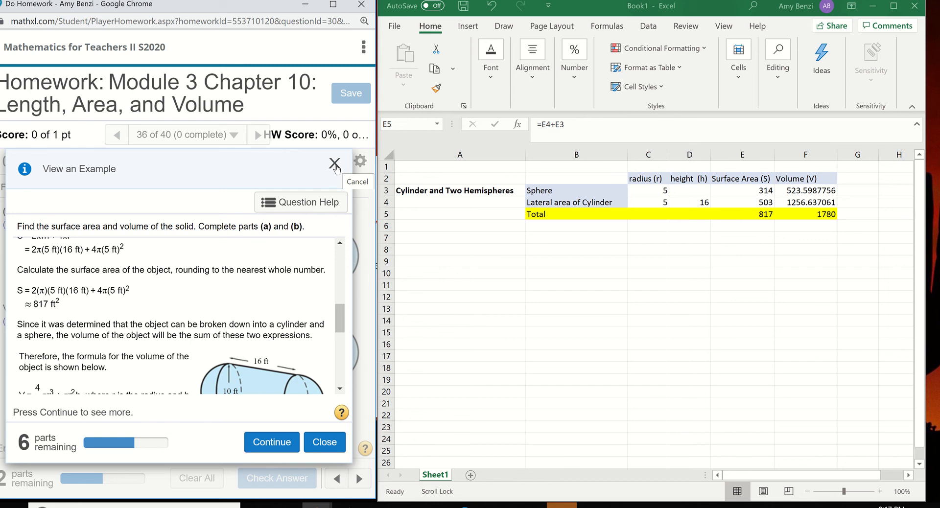
# Compare the worked example's volume formula with the sphere, cylinder and total volume formulas in F3, F4 and F5
pyautogui.moveTo(339, 323); pyautogui.dragTo(337, 362)
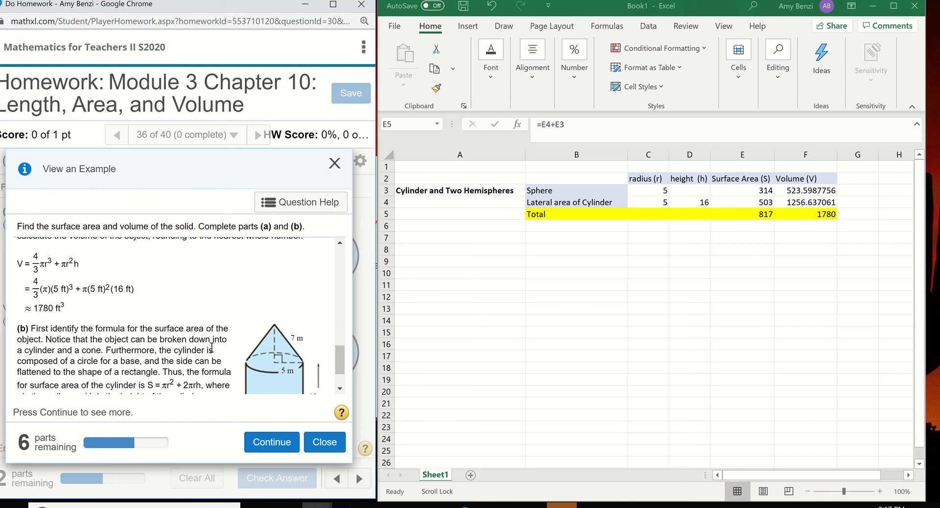
pyautogui.moveTo(339, 360); pyautogui.dragTo(335, 336)
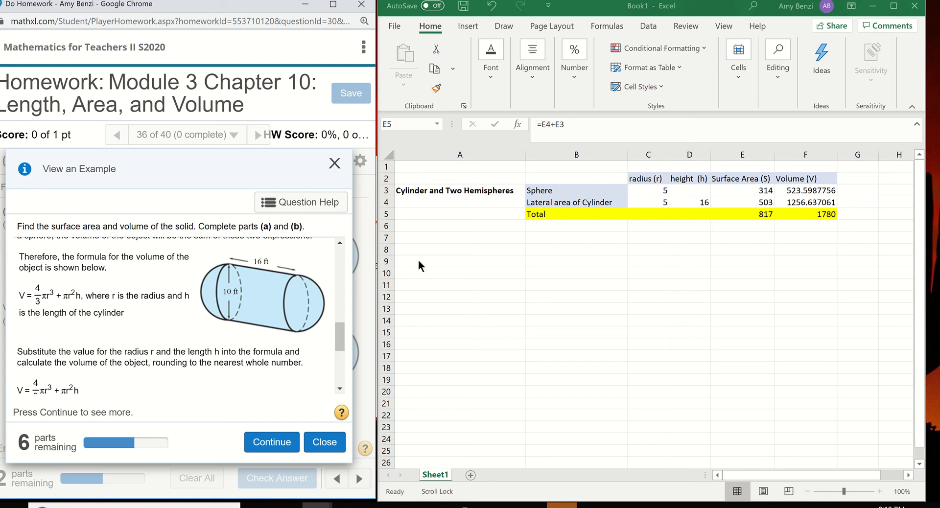
pyautogui.doubleClick(794, 191)
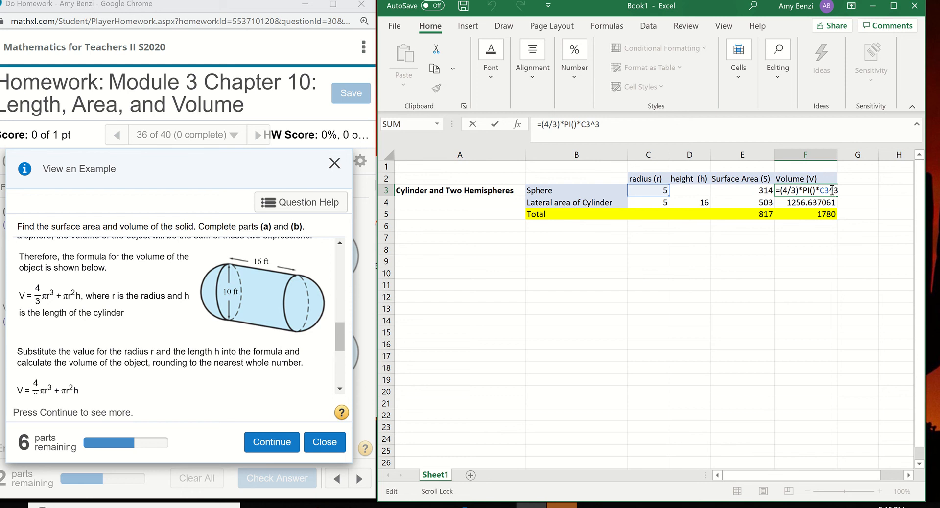
pyautogui.press('Return')
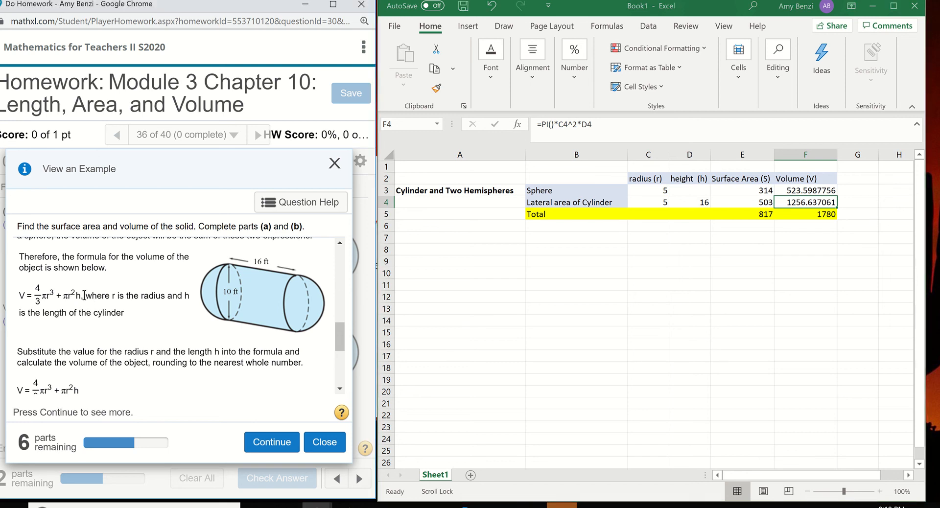
pyautogui.click(84, 295)
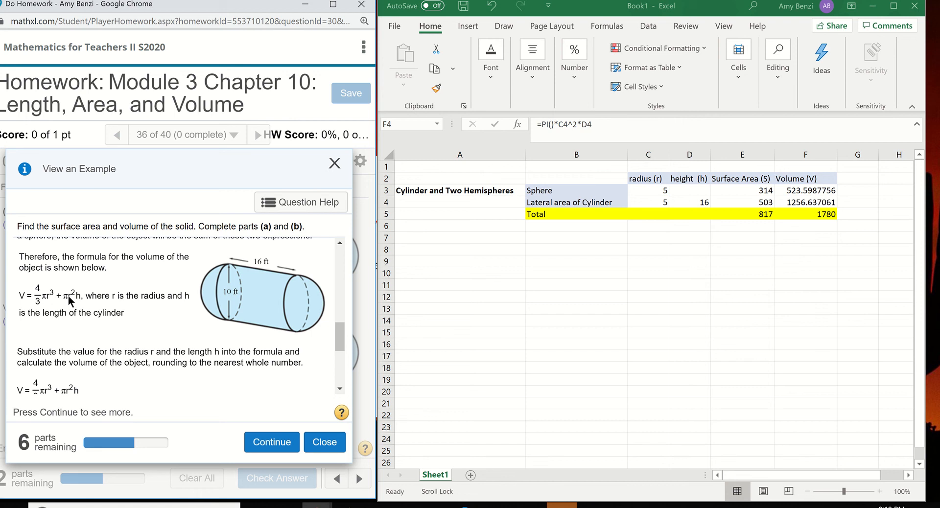
pyautogui.doubleClick(815, 202)
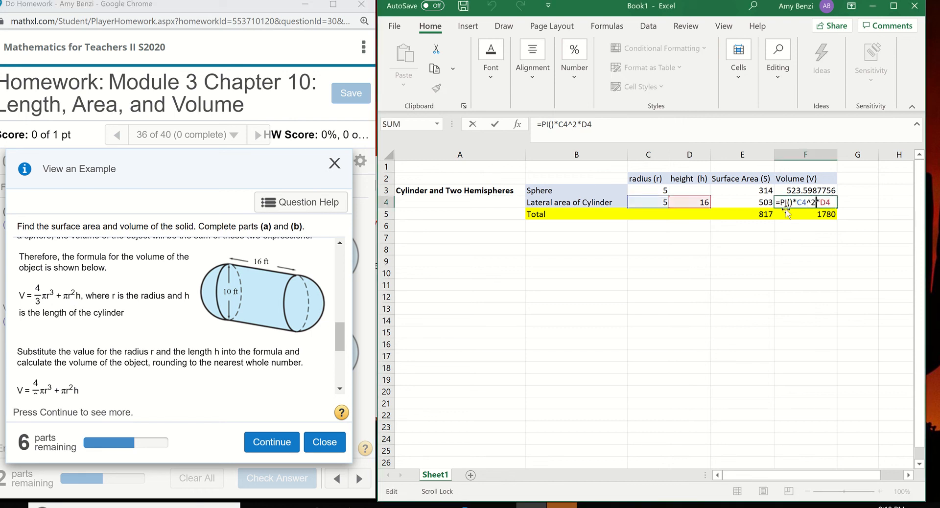
pyautogui.press('Return')
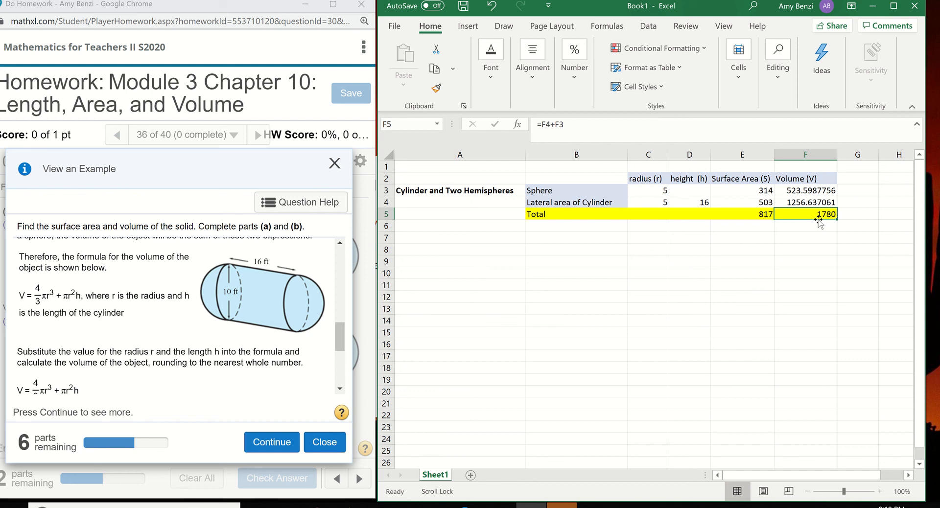
pyautogui.doubleClick(812, 214)
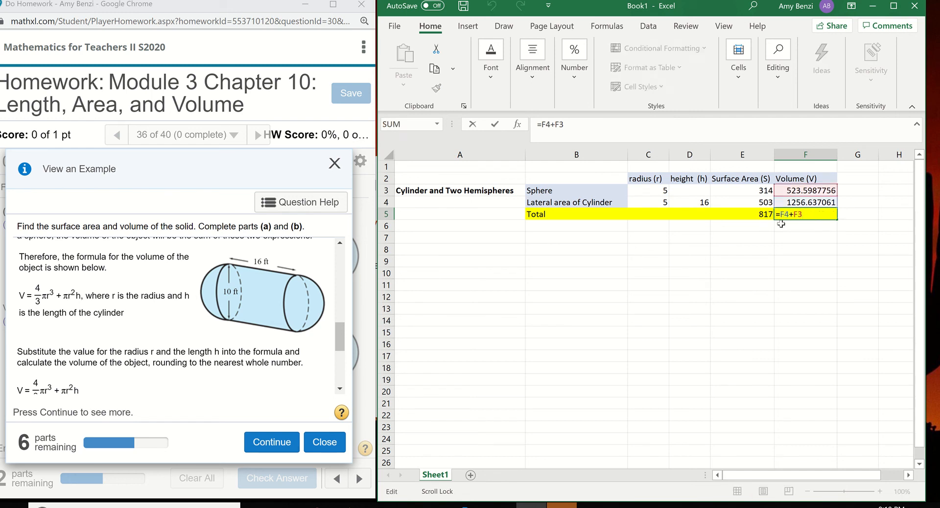
pyautogui.press('Return')
# Format the sphere and cylinder volumes in F3:F4 to show whole numbers with no decimal places
pyautogui.moveTo(749, 189); pyautogui.dragTo(749, 202)
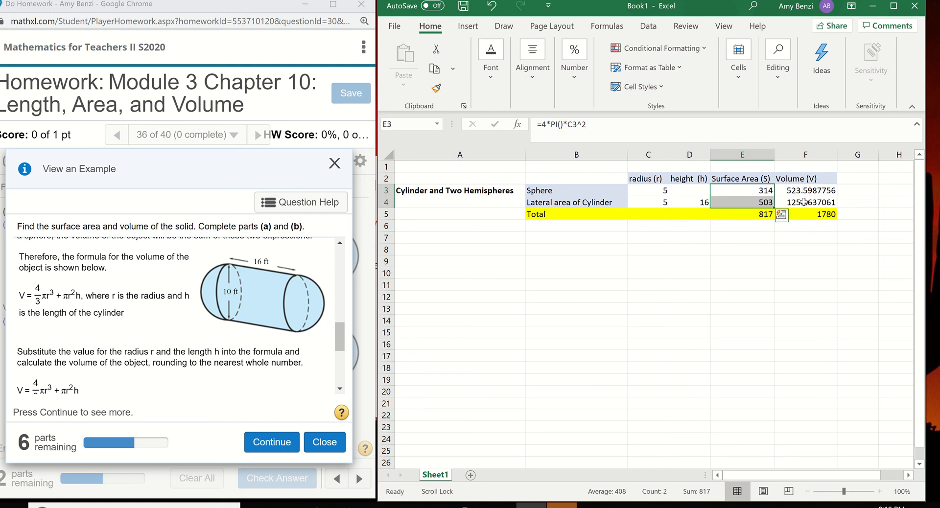
pyautogui.moveTo(800, 191); pyautogui.dragTo(800, 202)
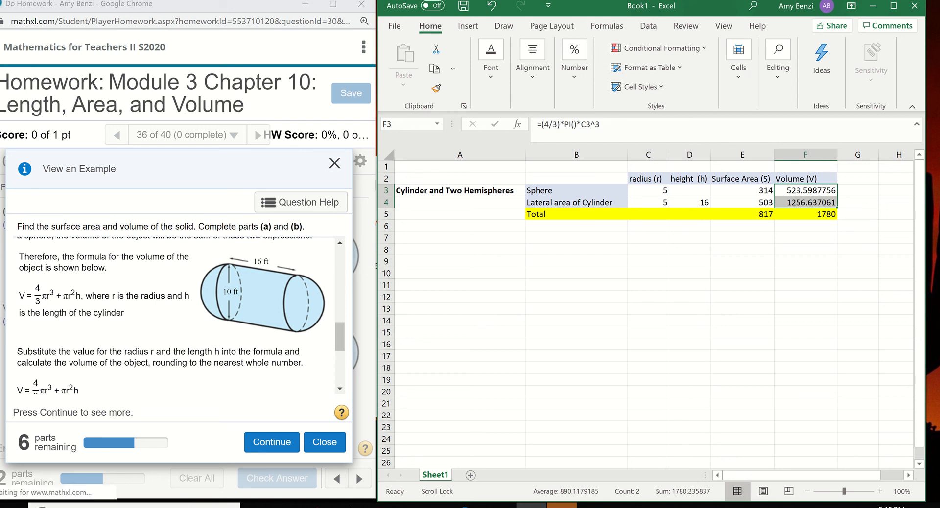
pyautogui.click(893, 6)
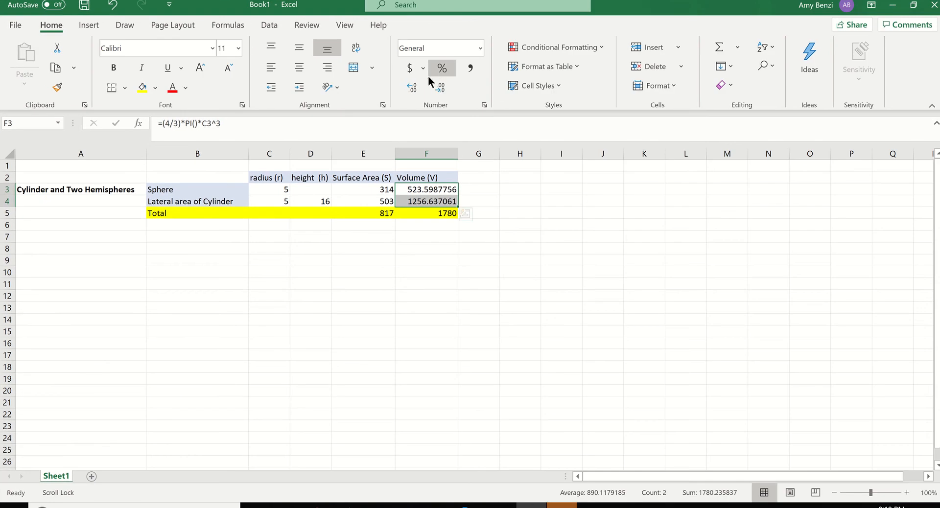
pyautogui.click(438, 90)
pyautogui.click(439, 90)
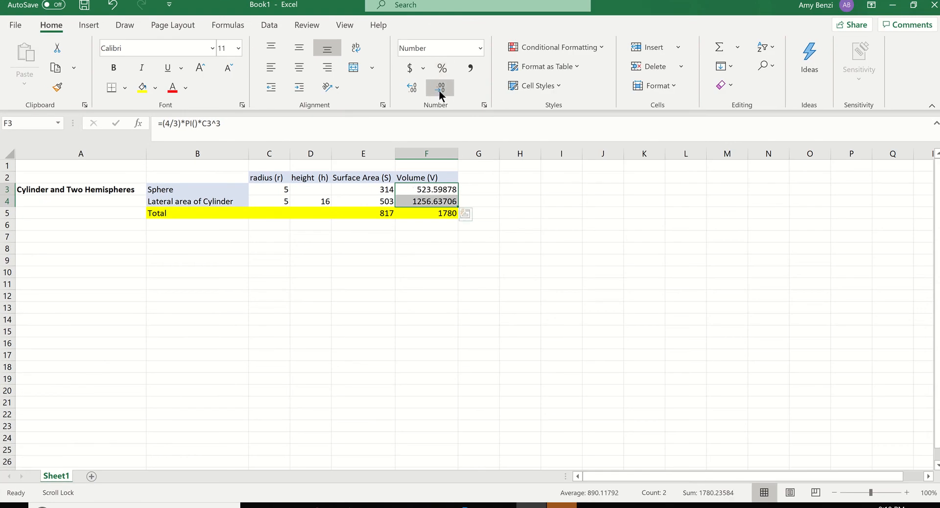
pyautogui.click(439, 90)
pyautogui.click(438, 90)
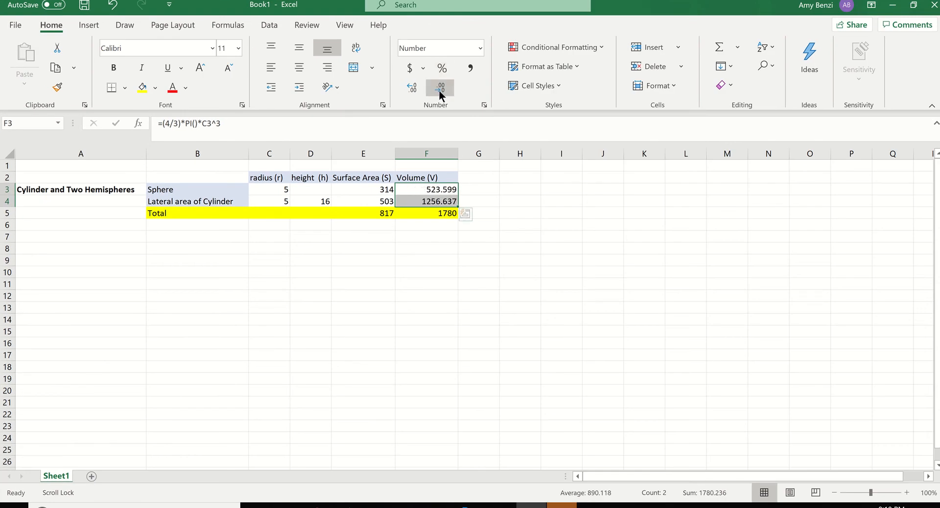
pyautogui.click(438, 90)
pyautogui.click(439, 90)
pyautogui.click(439, 90)
pyautogui.click(913, 5)
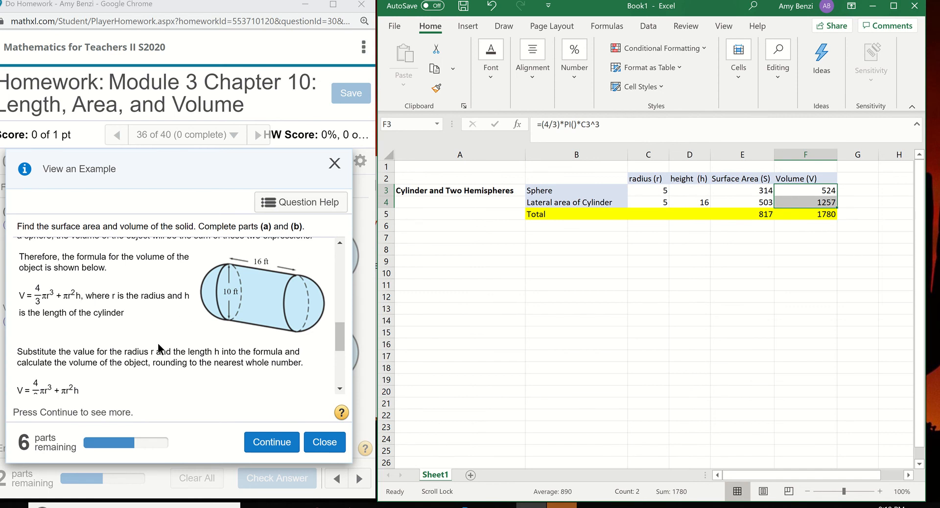
# Review the worked example's volume calculation and close the example to return to the homework question
pyautogui.scroll(-3, 158, 343)
pyautogui.scroll(-1, 158, 343)
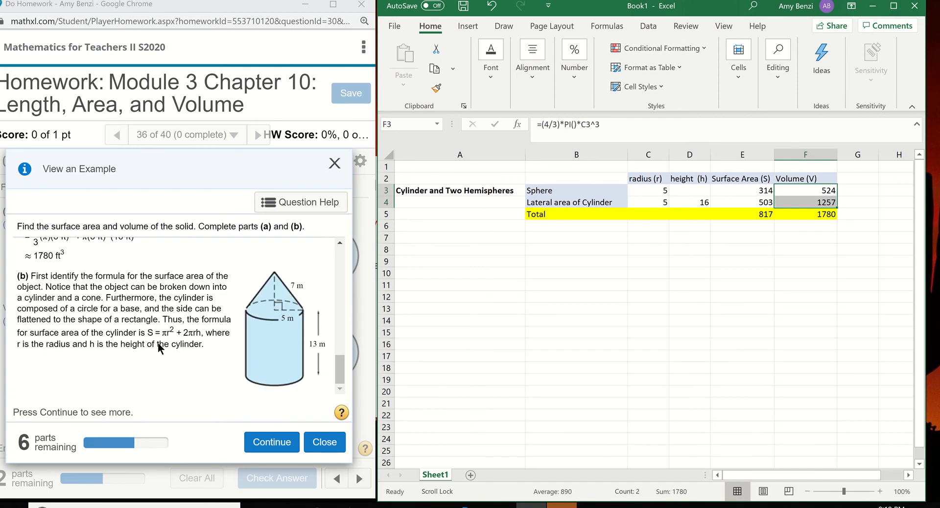
pyautogui.scroll(1, 82, 325)
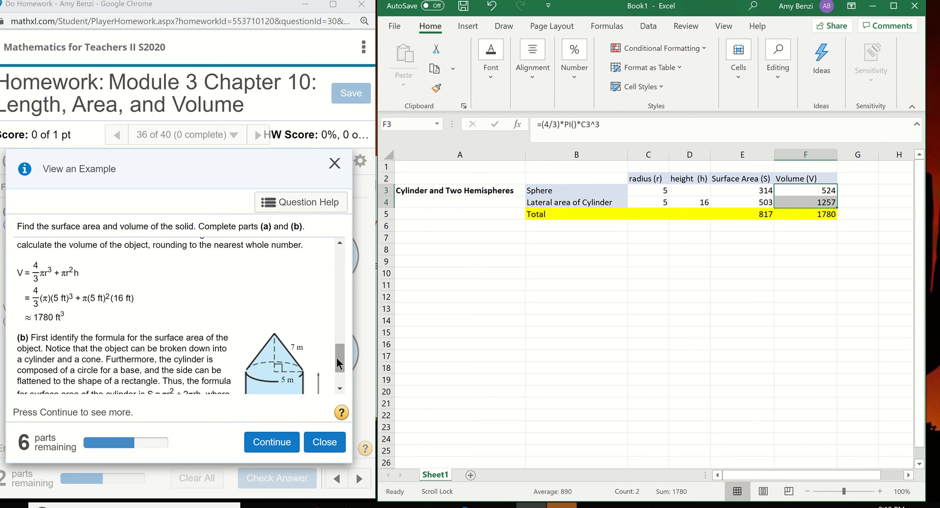
pyautogui.click(335, 162)
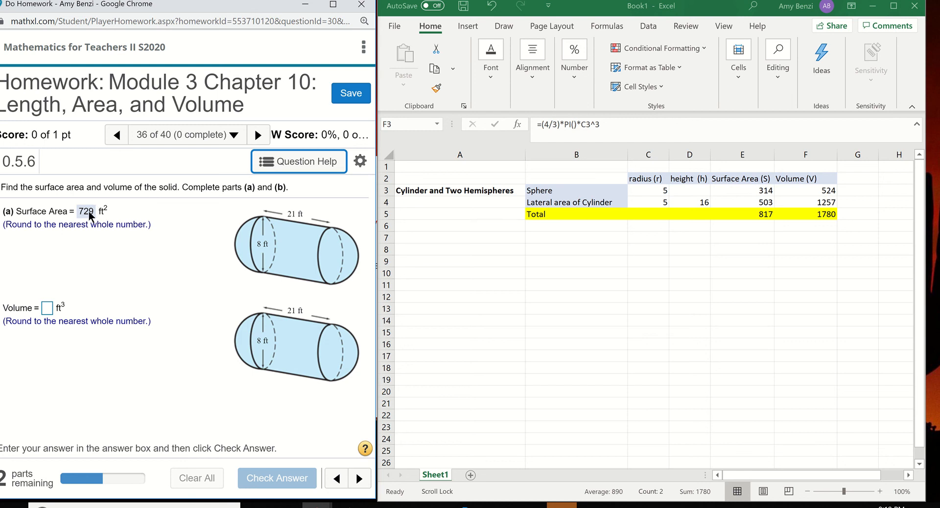
pyautogui.click(89, 212)
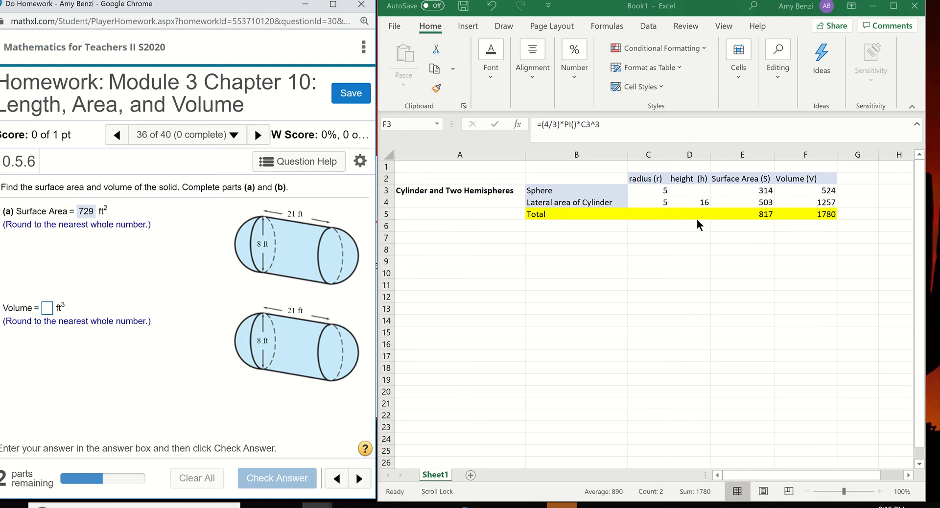
pyautogui.doubleClick(658, 191)
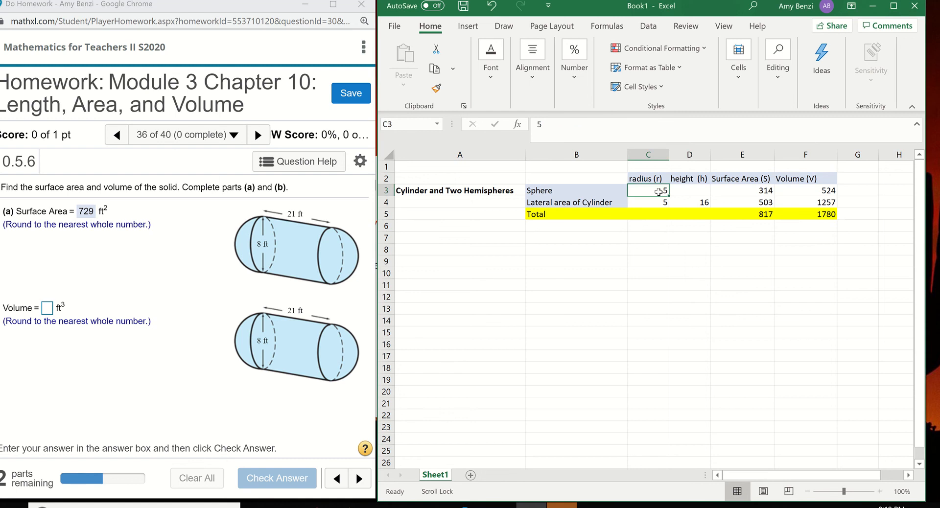
pyautogui.doubleClick(663, 191)
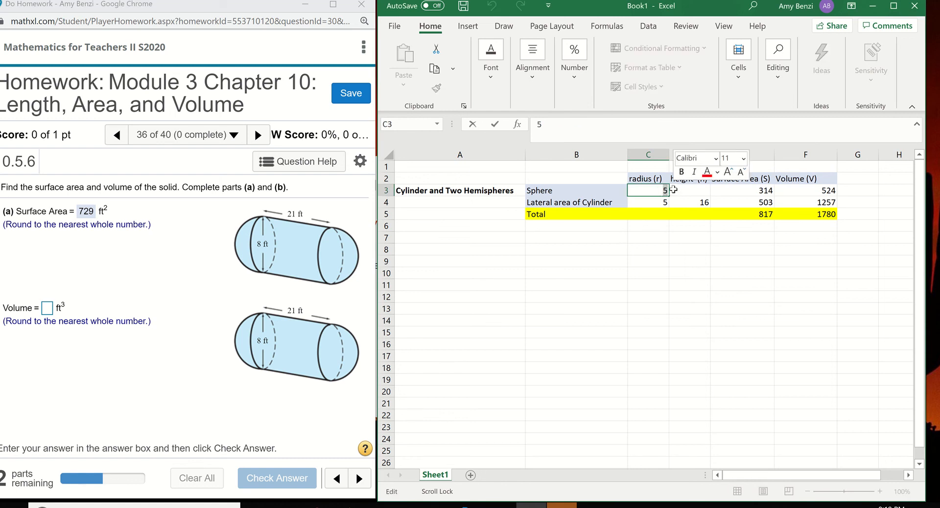
pyautogui.write('8')
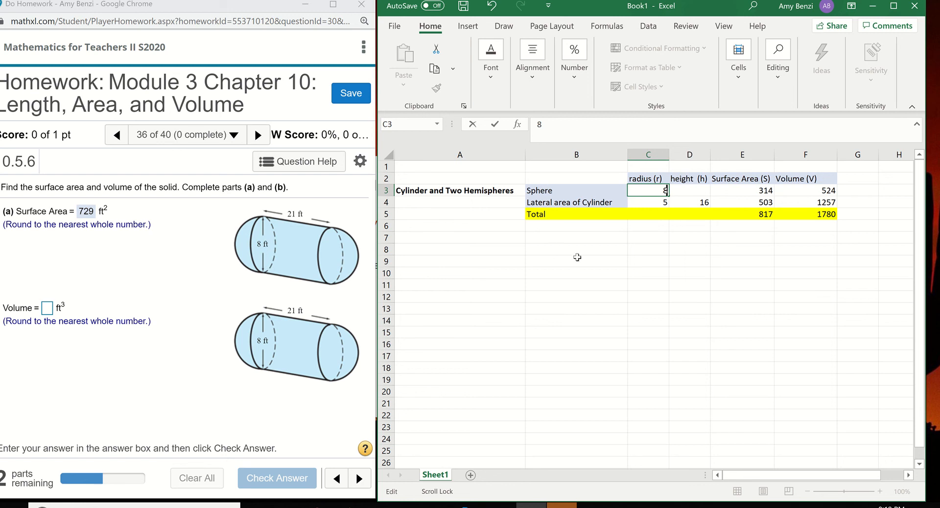
# Set the radius to 4 for both the sphere in C3 and the cylinder in C4
pyautogui.doubleClick(661, 191)
pyautogui.write('4')
pyautogui.doubleClick(663, 204)
pyautogui.press('BackSpace')
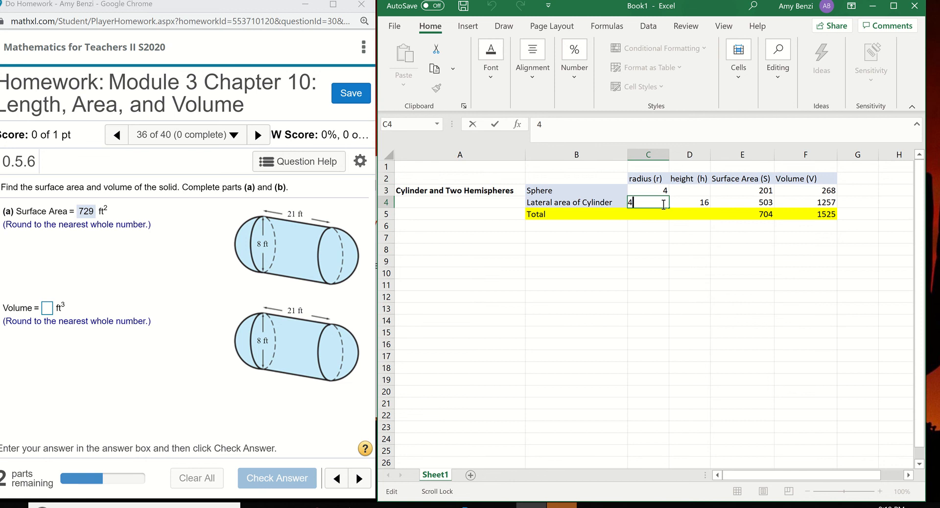
pyautogui.write('4')
# Set the cylinder's height in D4 to 21
pyautogui.doubleClick(707, 202)
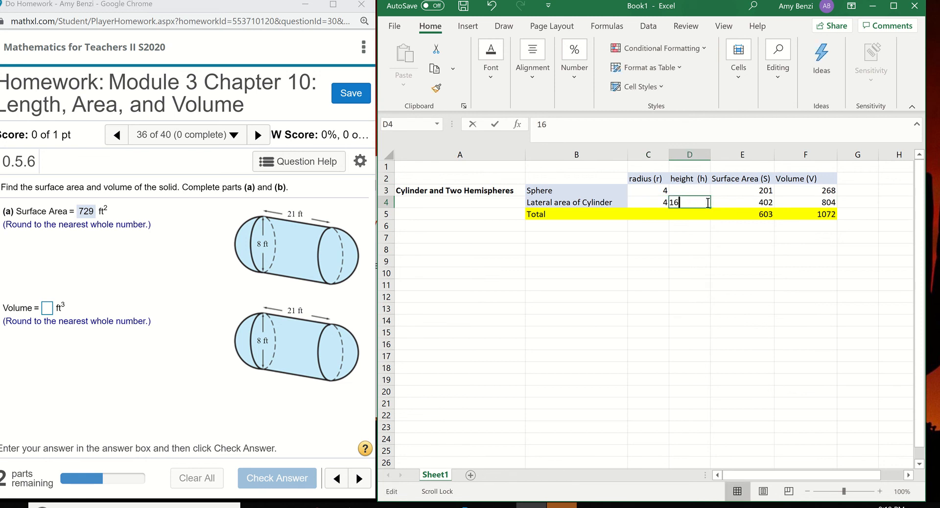
pyautogui.moveTo(707, 202); pyautogui.dragTo(647, 206)
pyautogui.write('21')
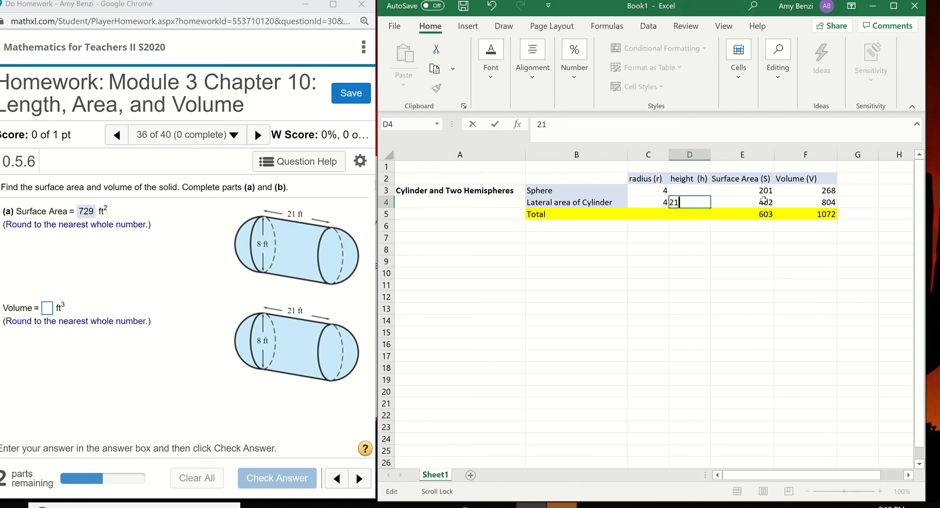
pyautogui.press('Return')
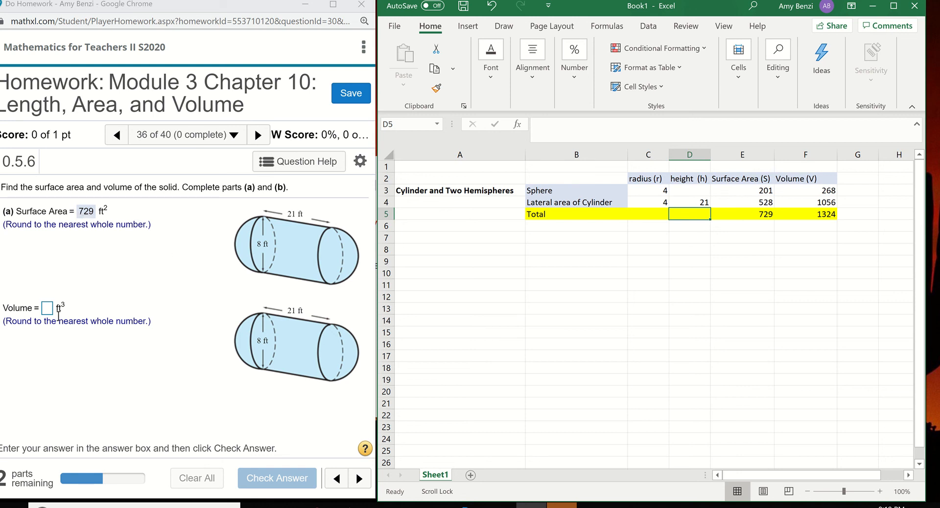
# Answer the homework's volume question with 1324 ft³, check the answer and dismiss the feedback
pyautogui.click(47, 308)
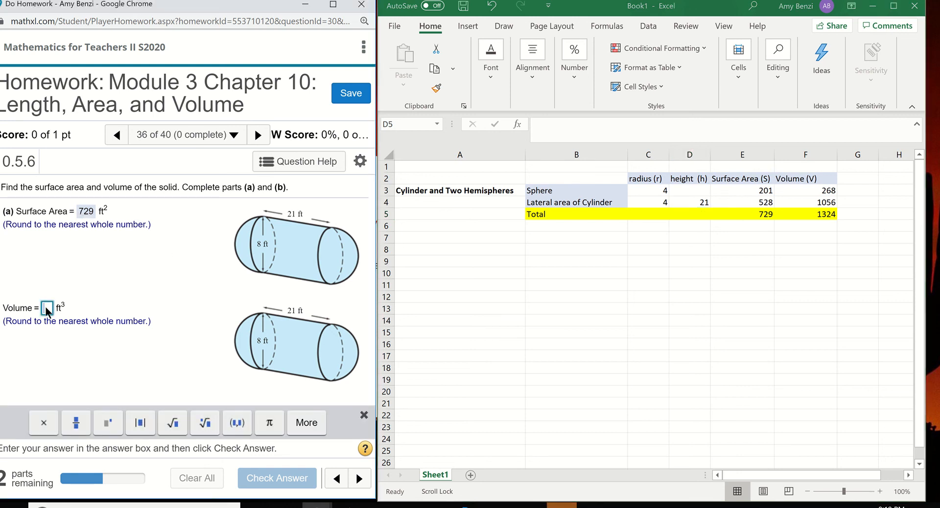
pyautogui.write('1324')
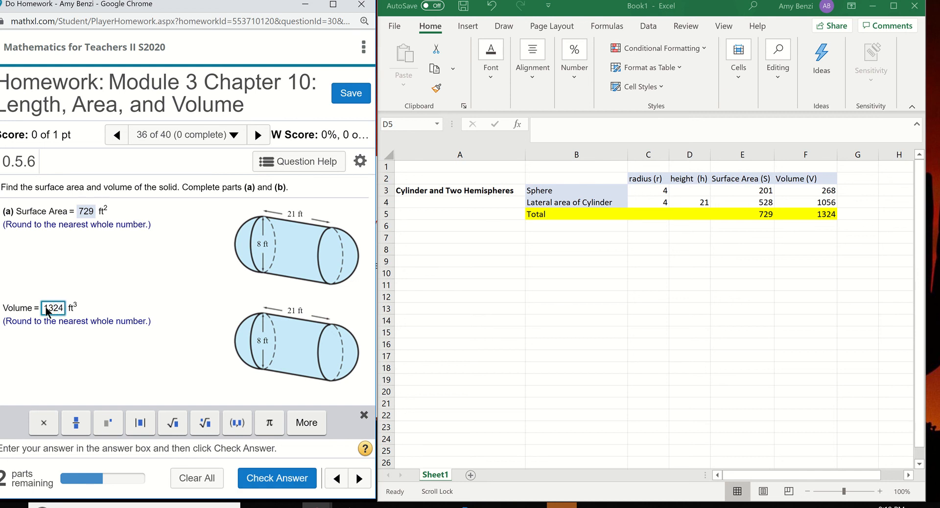
pyautogui.click(277, 477)
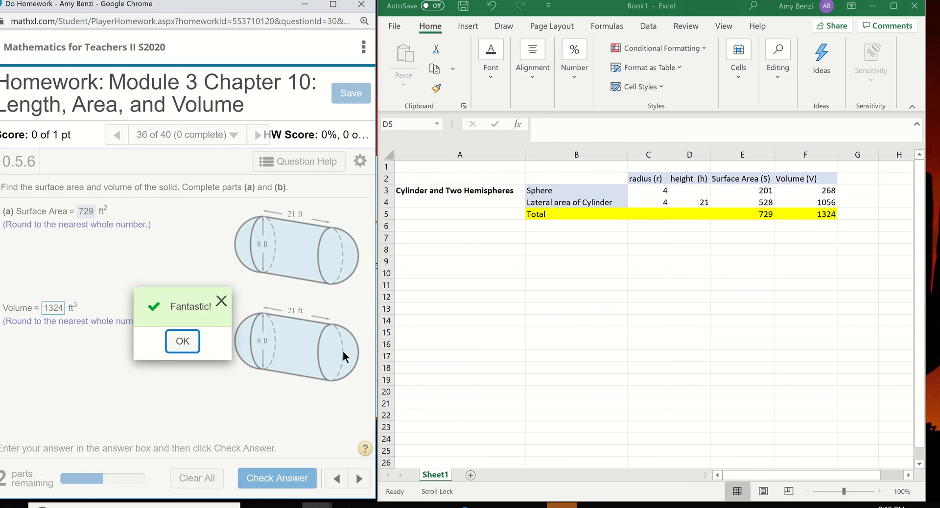
pyautogui.click(177, 343)
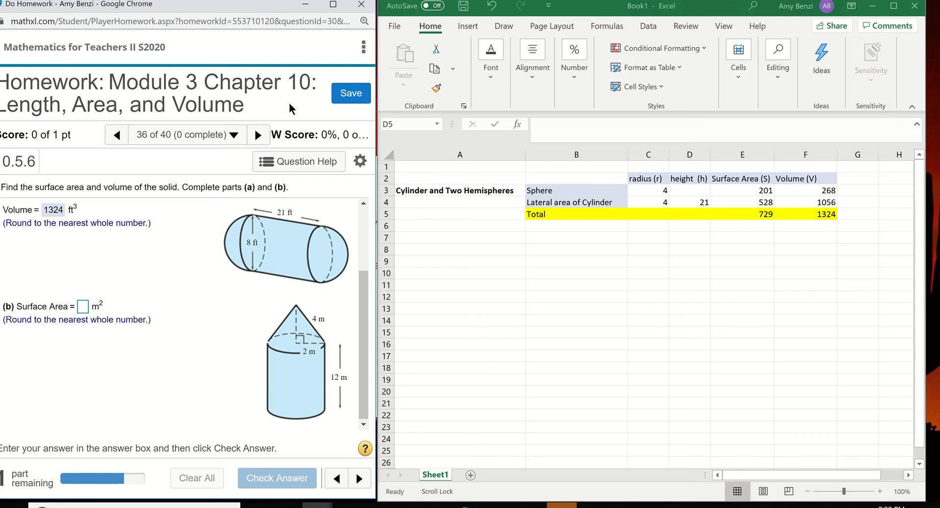
pyautogui.moveTo(430, 2)
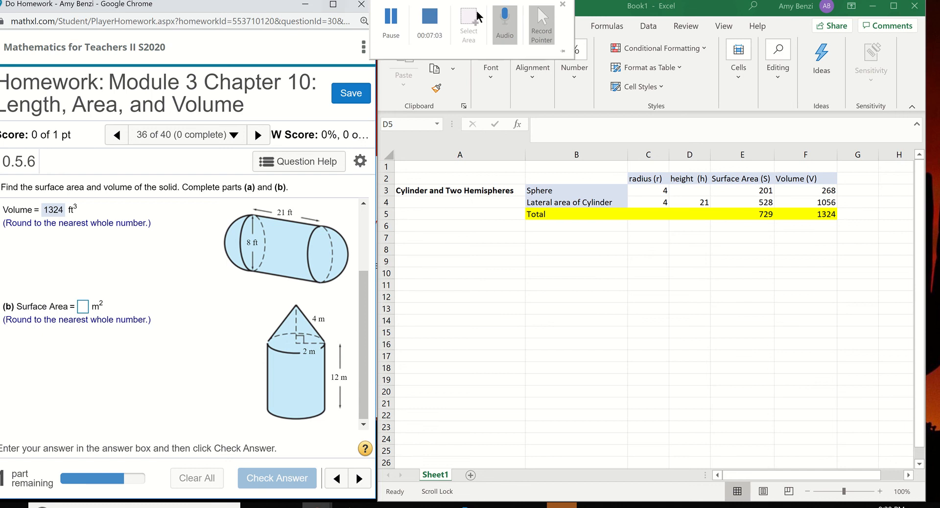